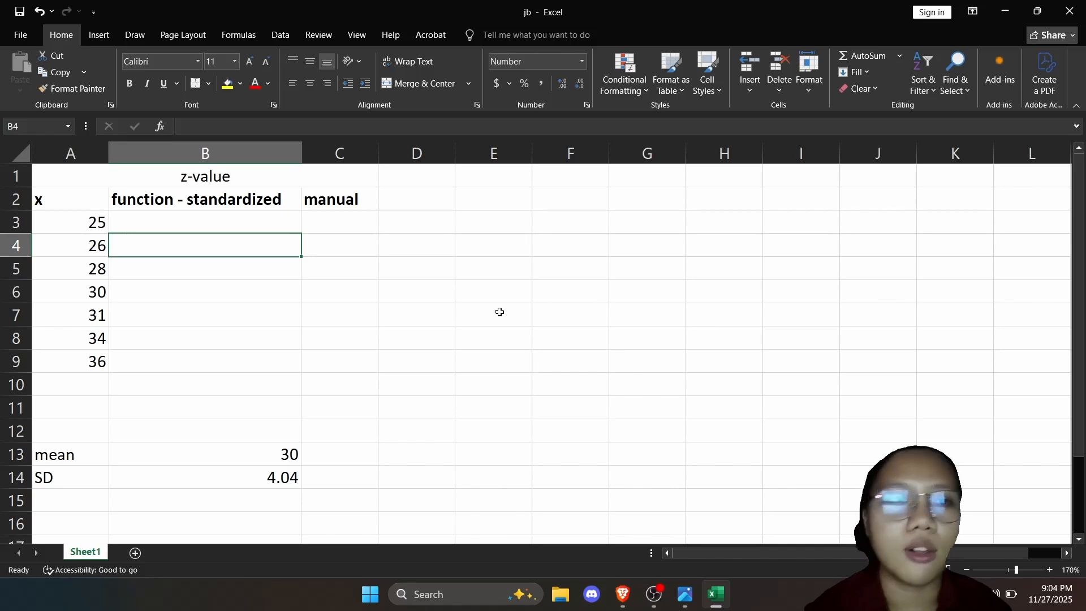
Enter =STANDARDIZE(A3,B13,B14) in B3 to compute the z-value of the first x value from the mean and SD.
key("Up")
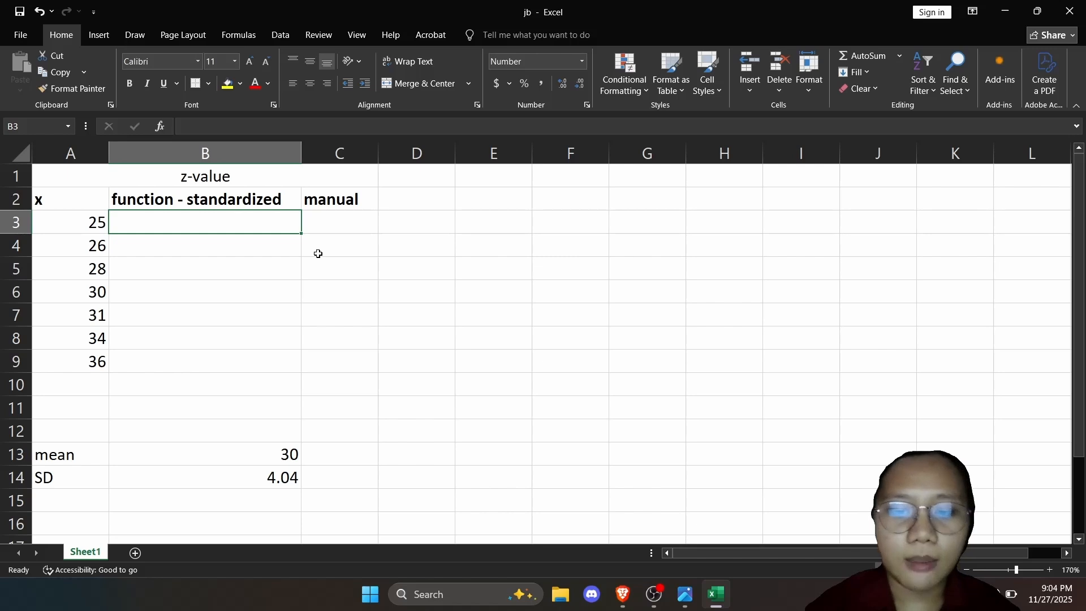
type("=")
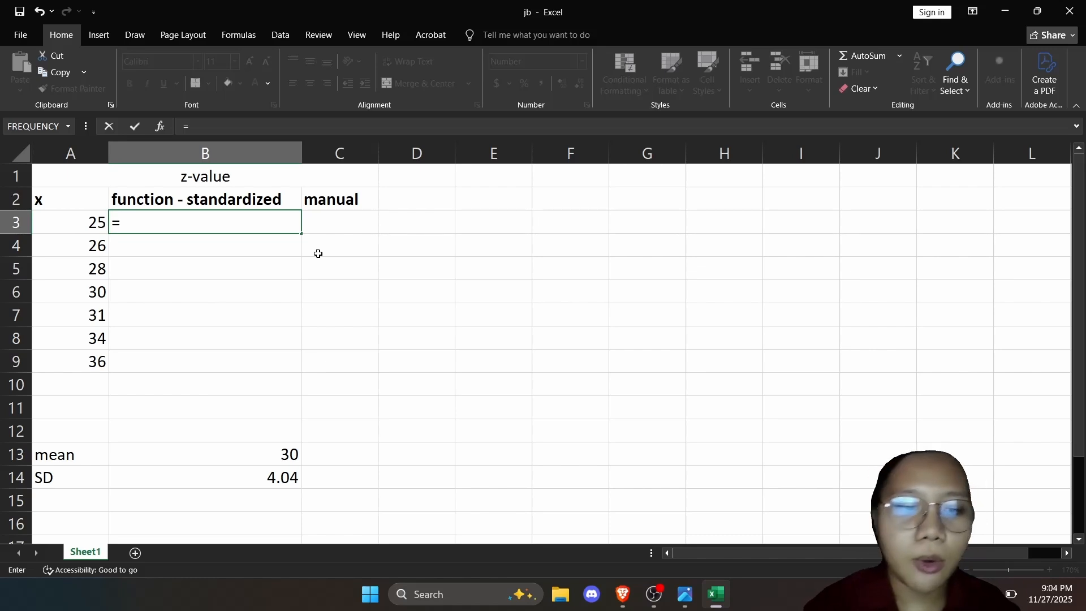
type("sta")
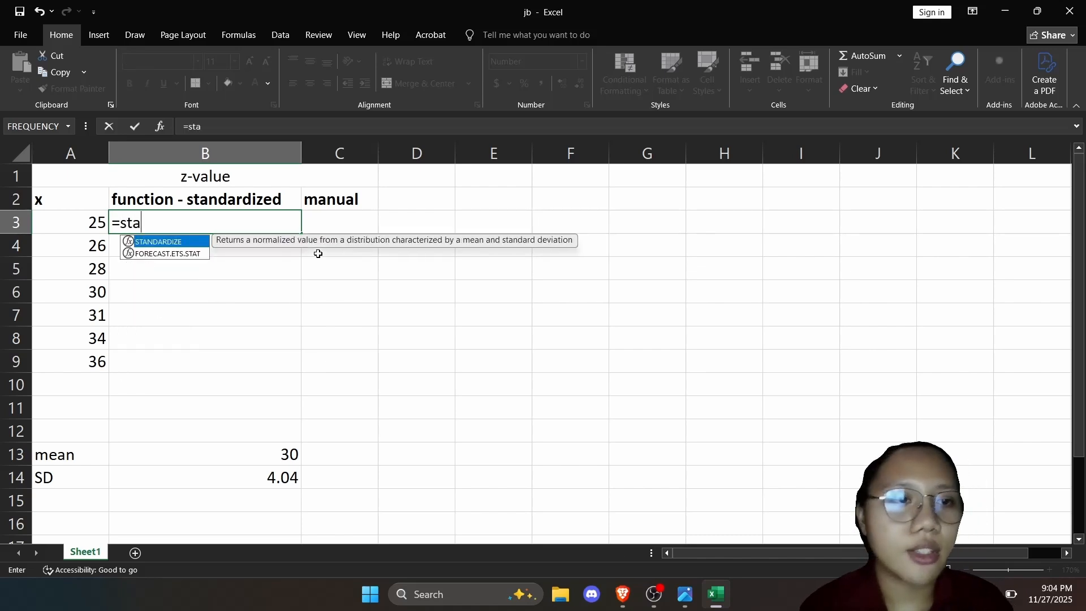
type("nd")
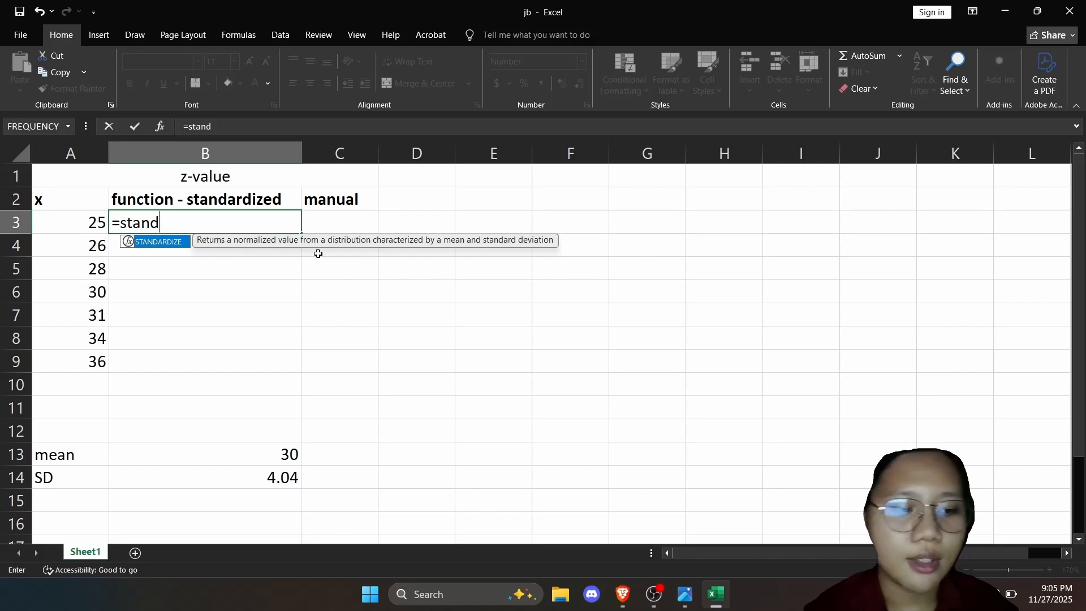
key("Tab")
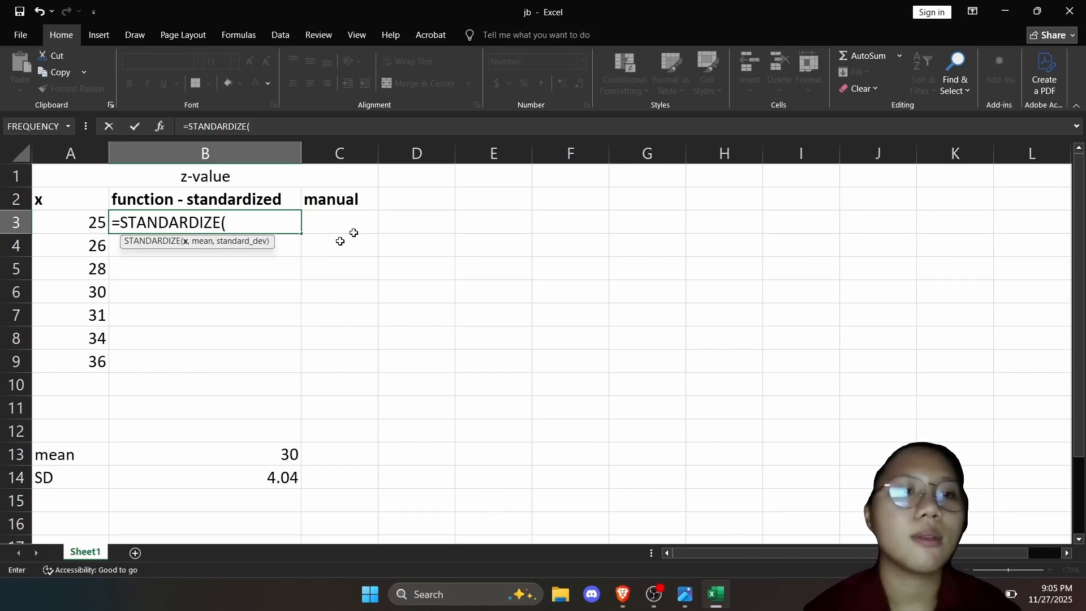
left_click(93, 221)
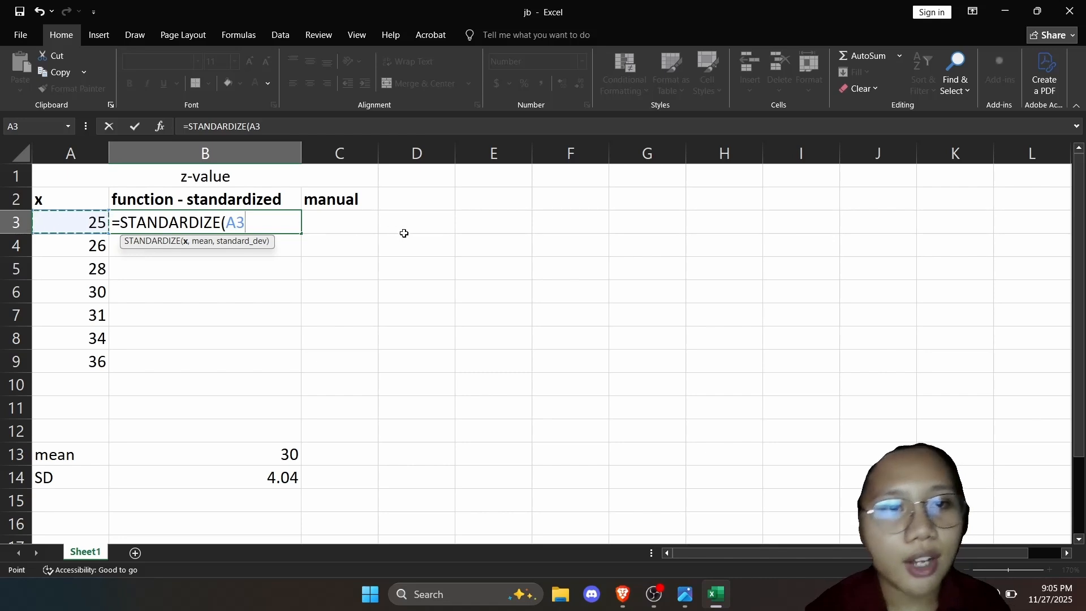
type(",")
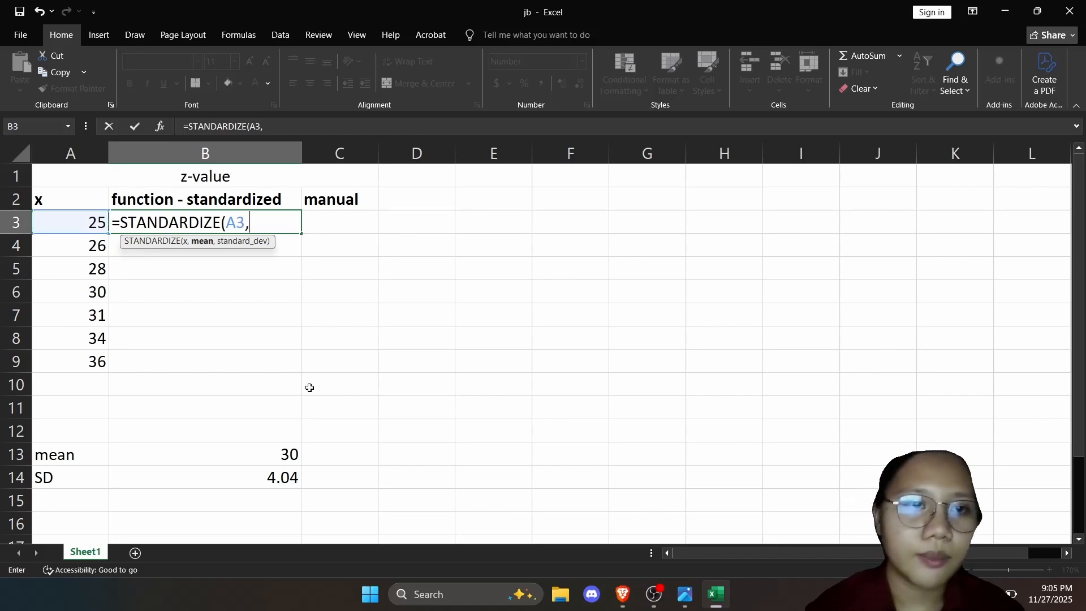
left_click(275, 463)
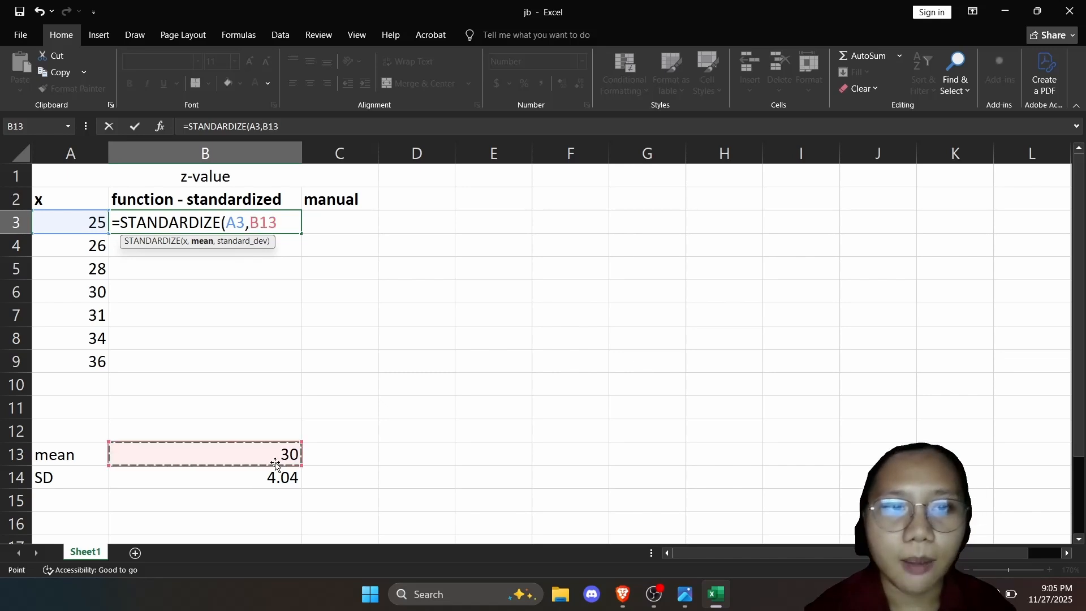
type(",")
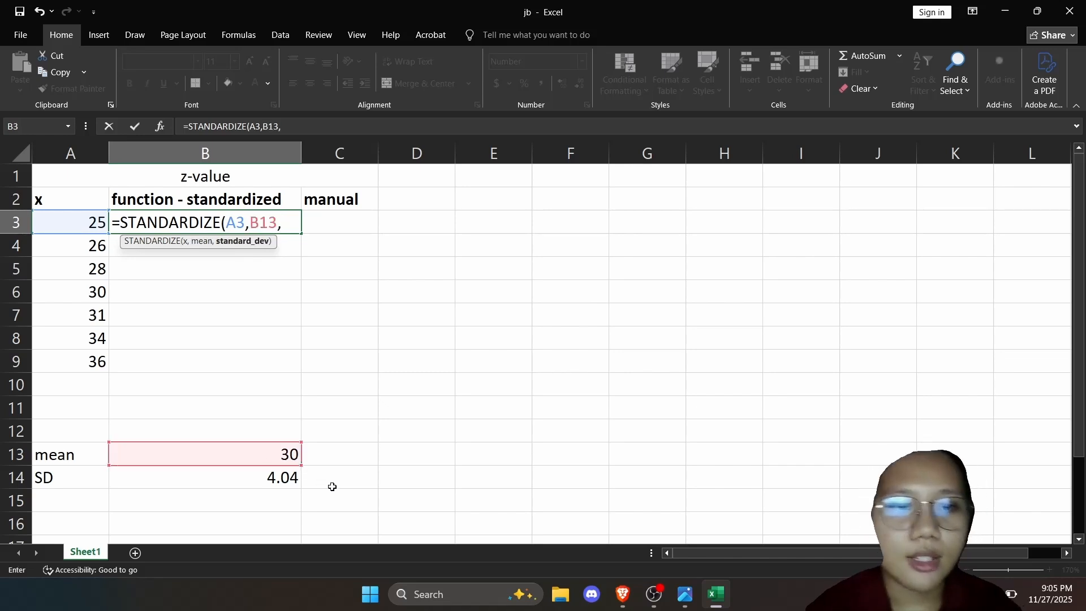
left_click(292, 478)
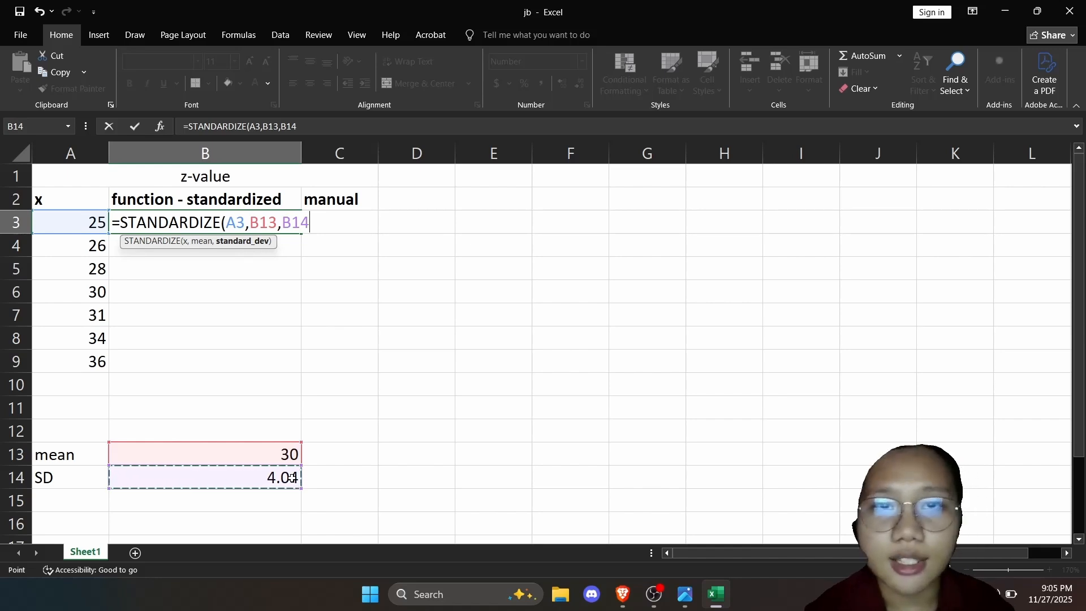
key("Tab")
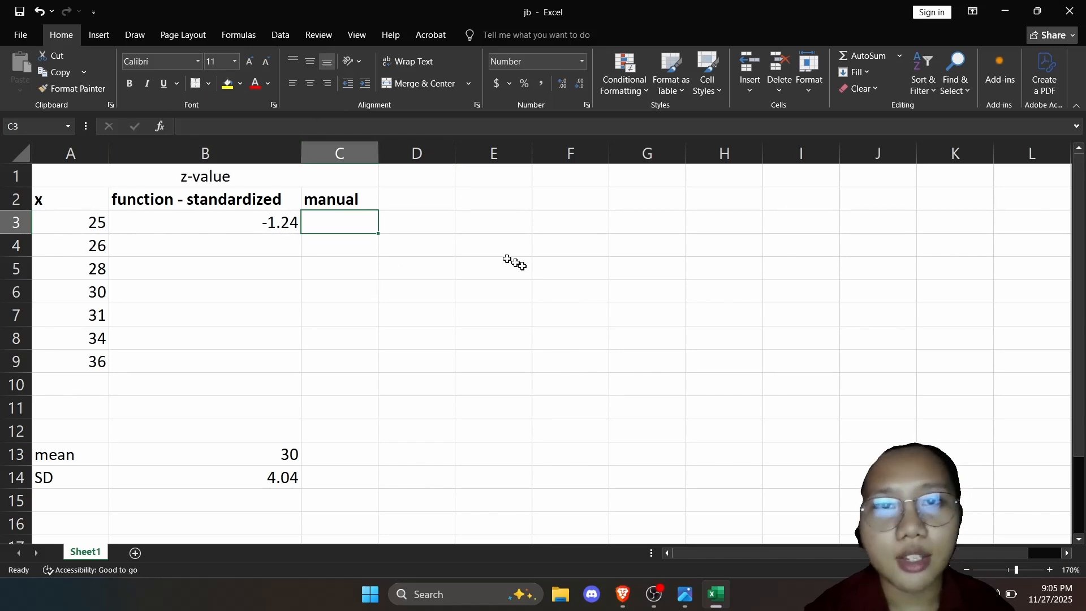
Enter the manual z-value formula =(A3-B13)/B14 in C3.
type("=")
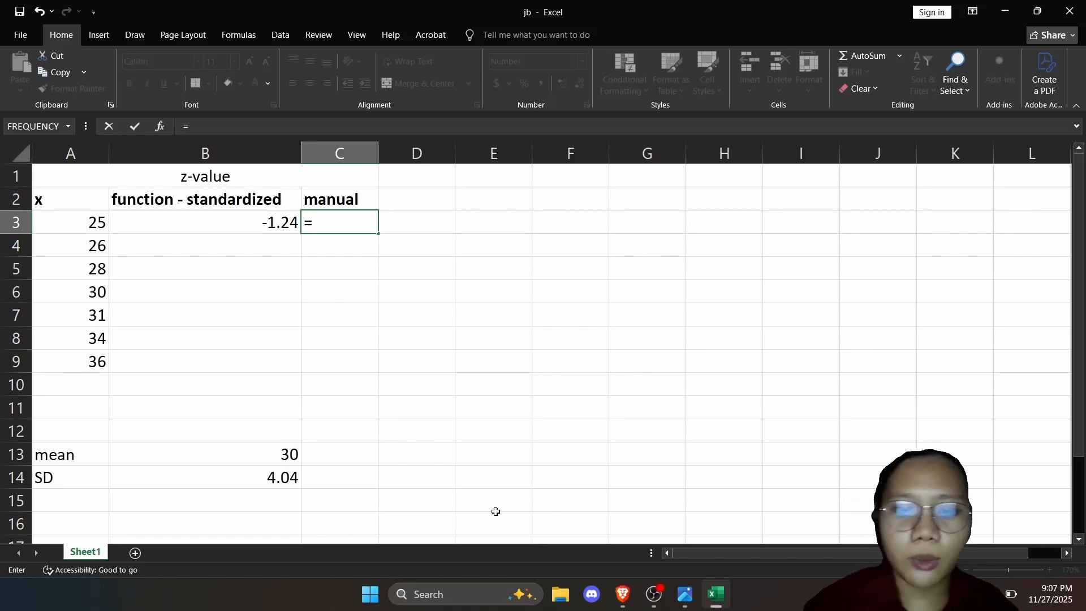
type("(")
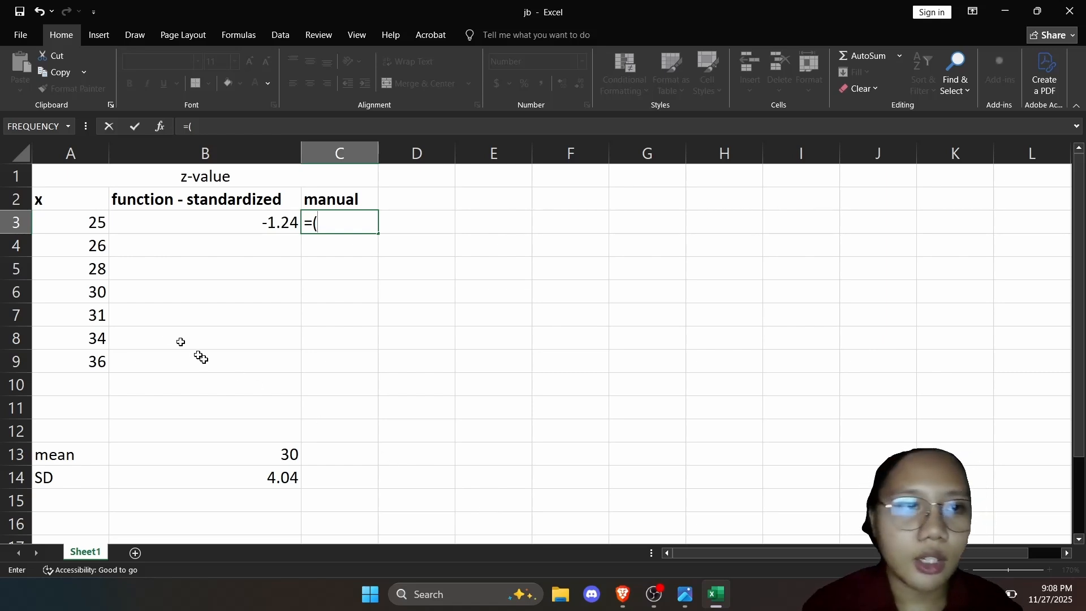
left_click(68, 226)
type("-")
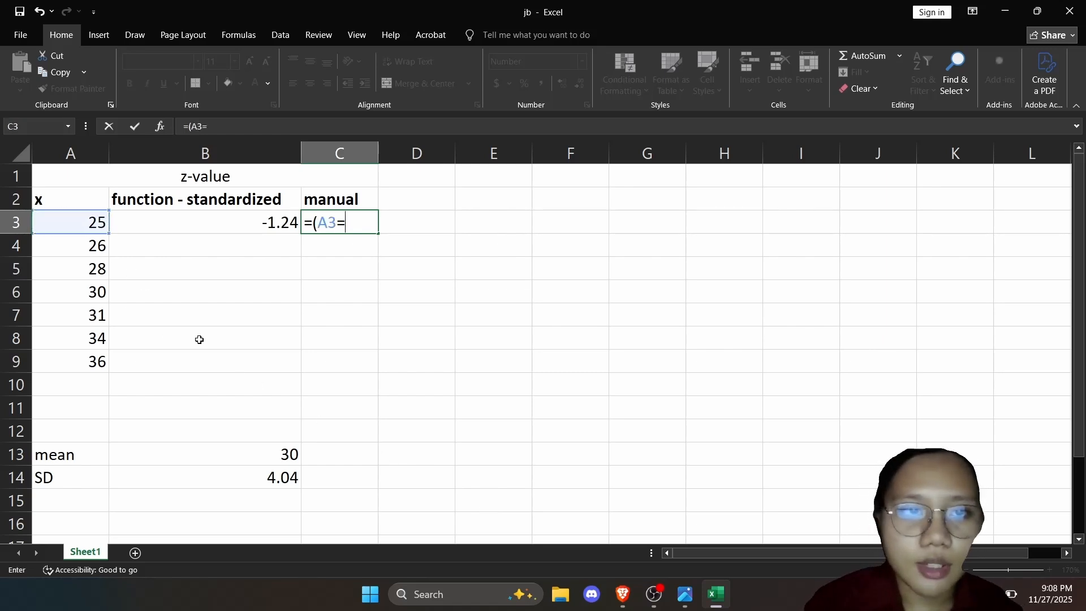
left_click(240, 456)
type(")")
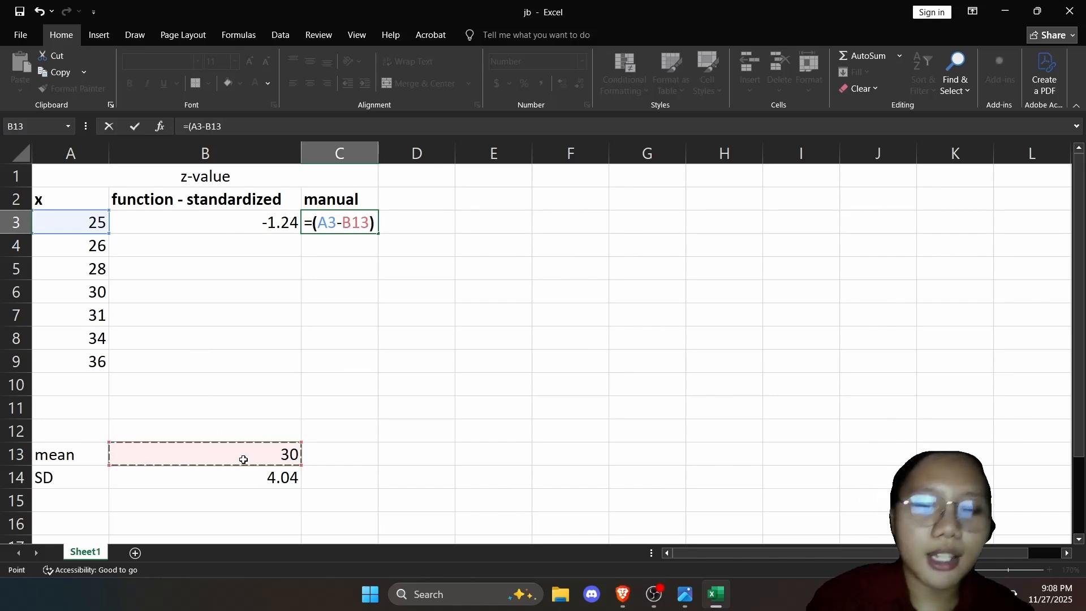
type("/")
left_click(241, 479)
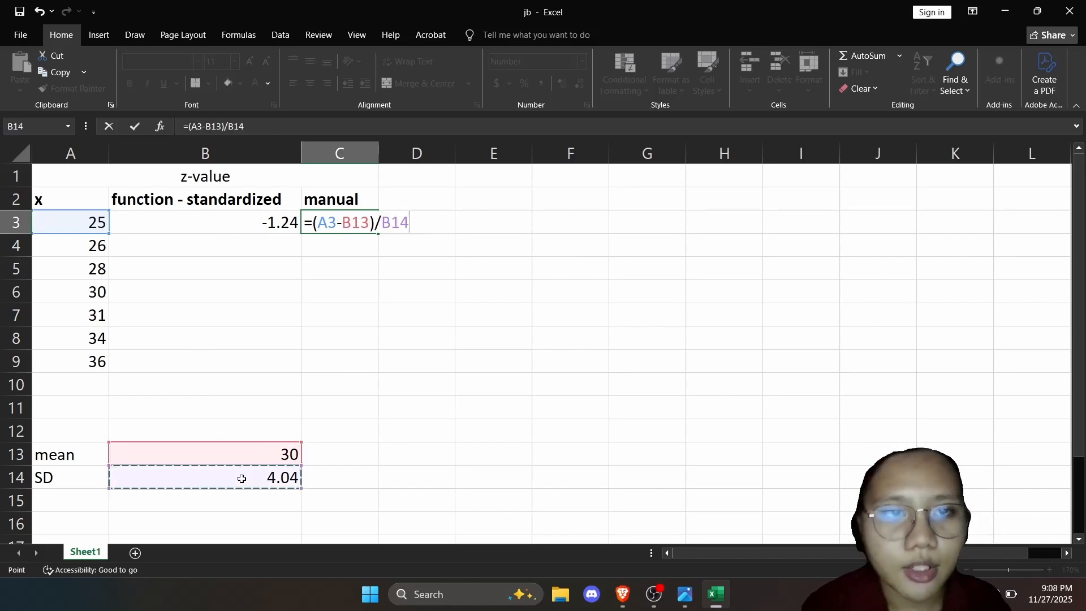
key("Tab")
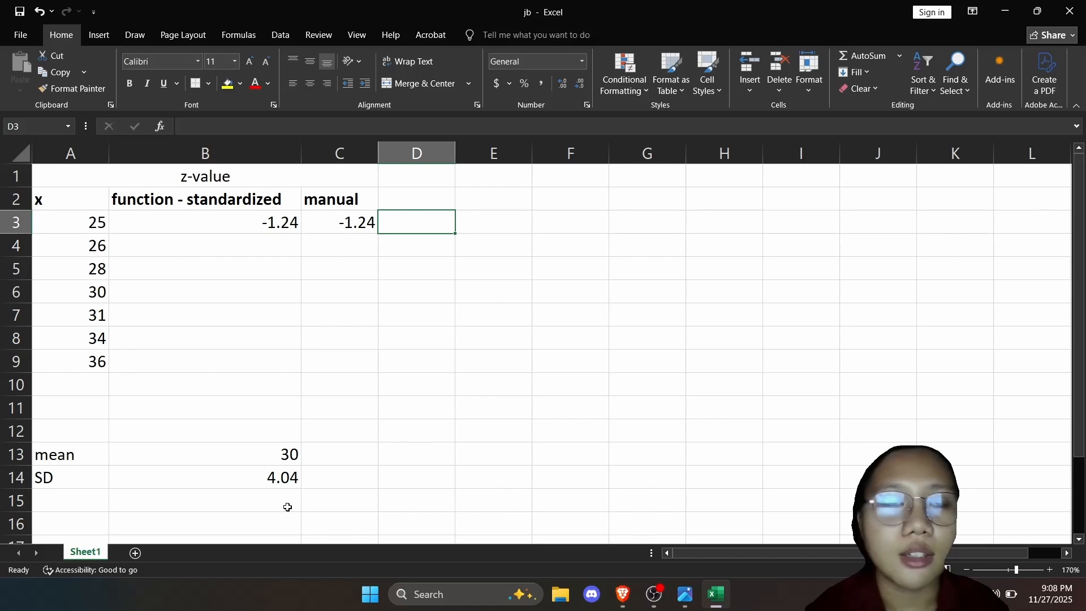
Try to fill the STANDARDIZE formula from B3 down through B9, and check the formula in B3.
left_click(296, 221)
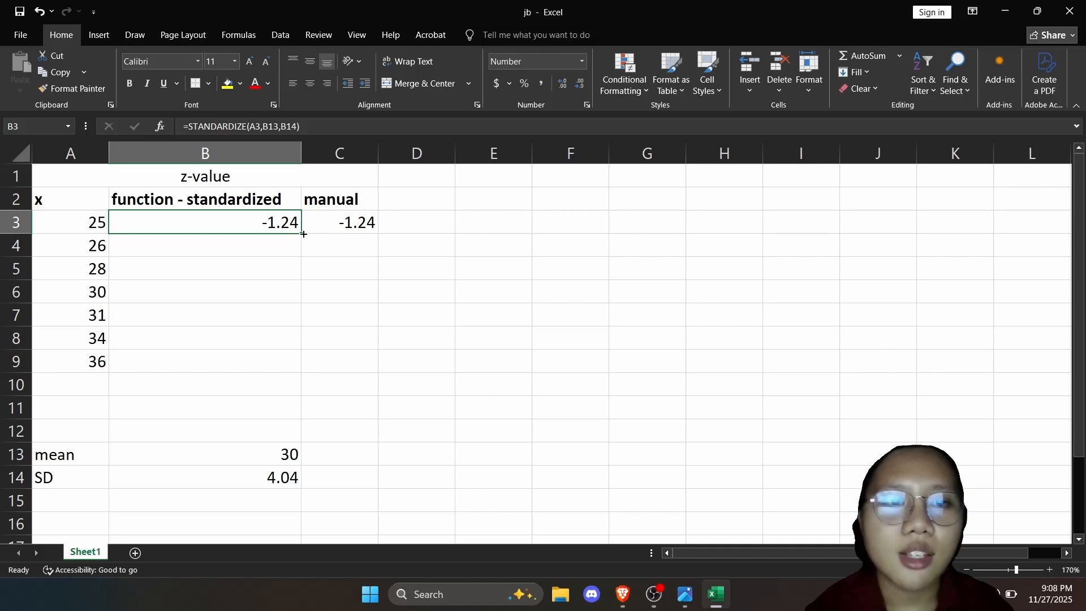
left_click_drag(304, 233, 295, 379)
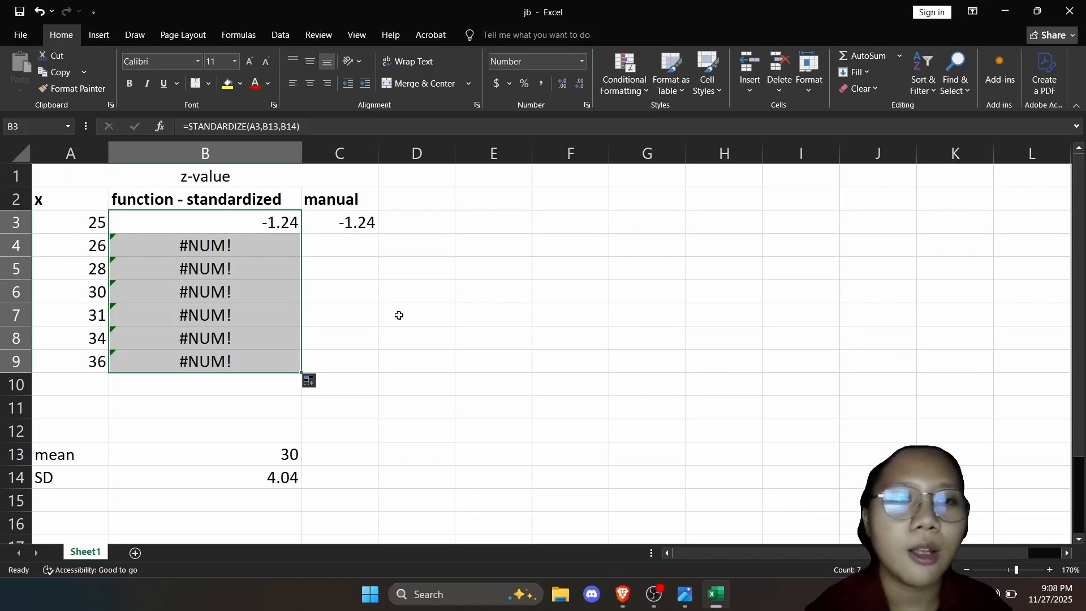
left_click(276, 220)
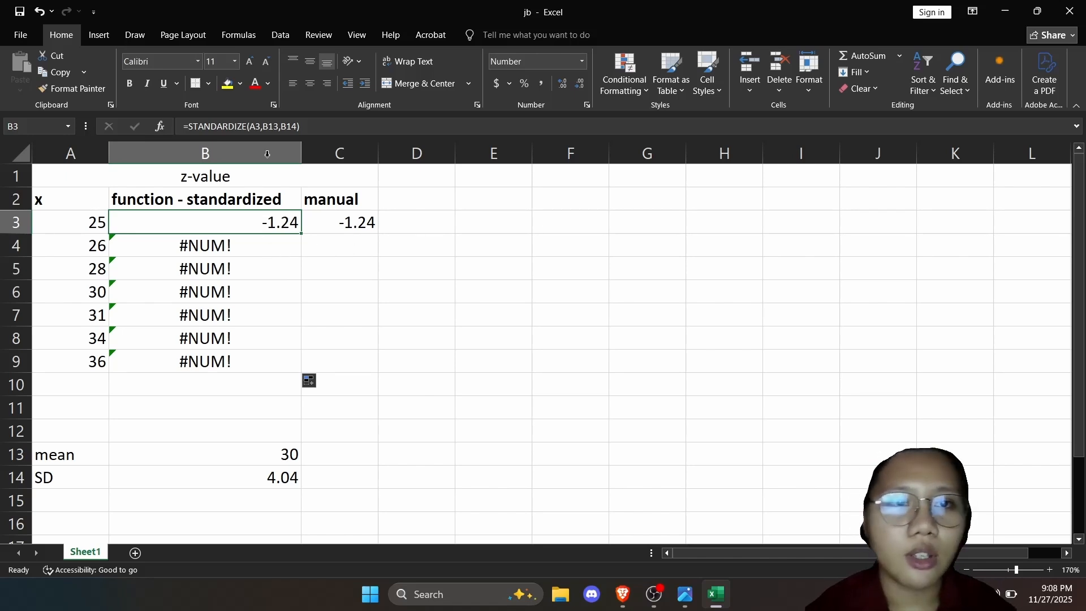
left_click(310, 126)
left_click_drag(310, 126, 182, 127)
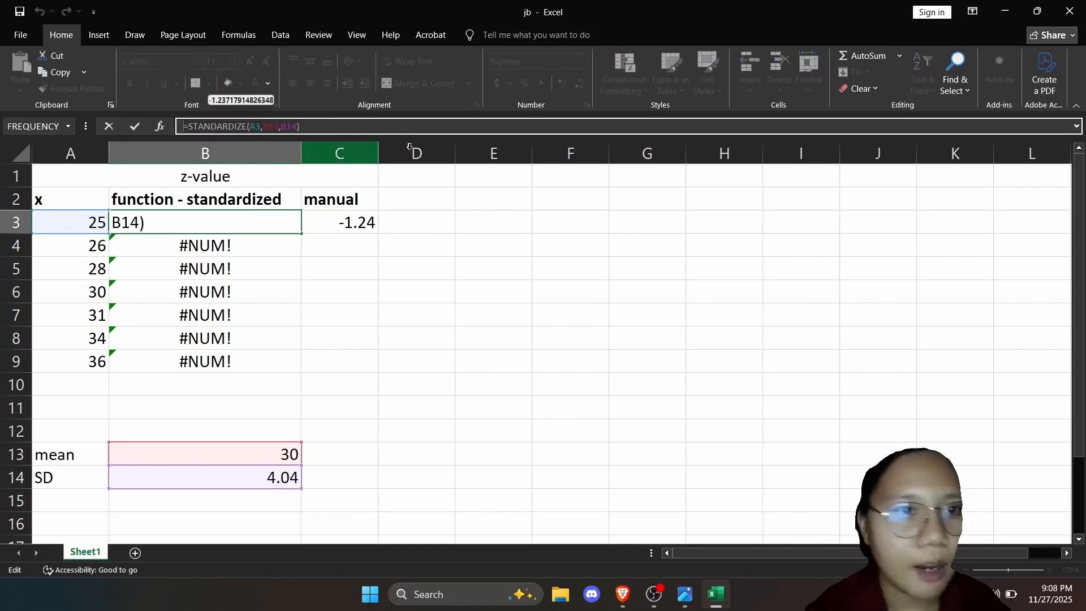
left_click(381, 235)
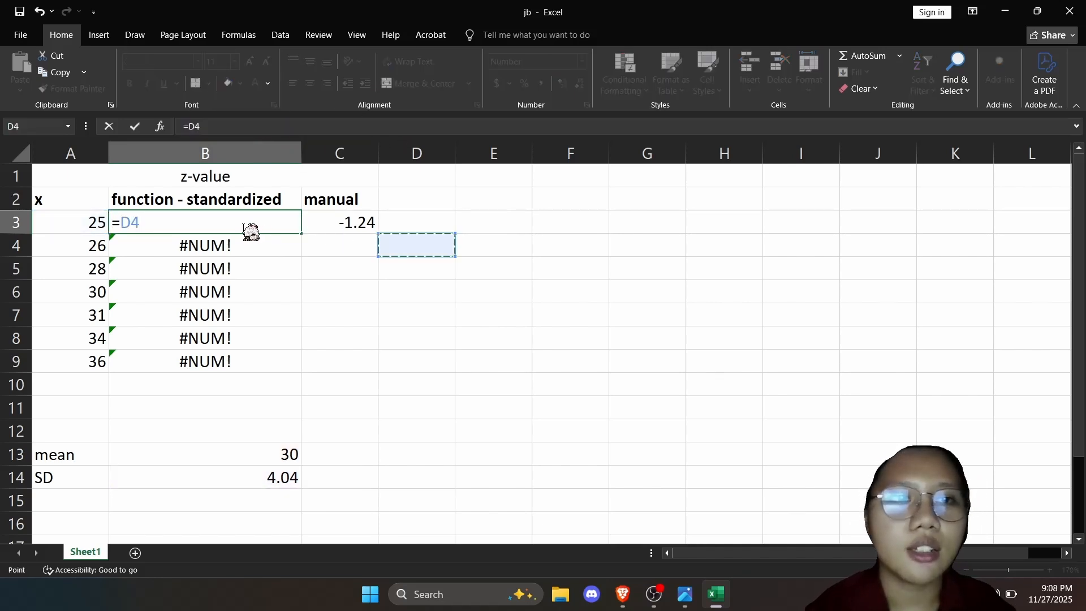
key("ctrl+z")
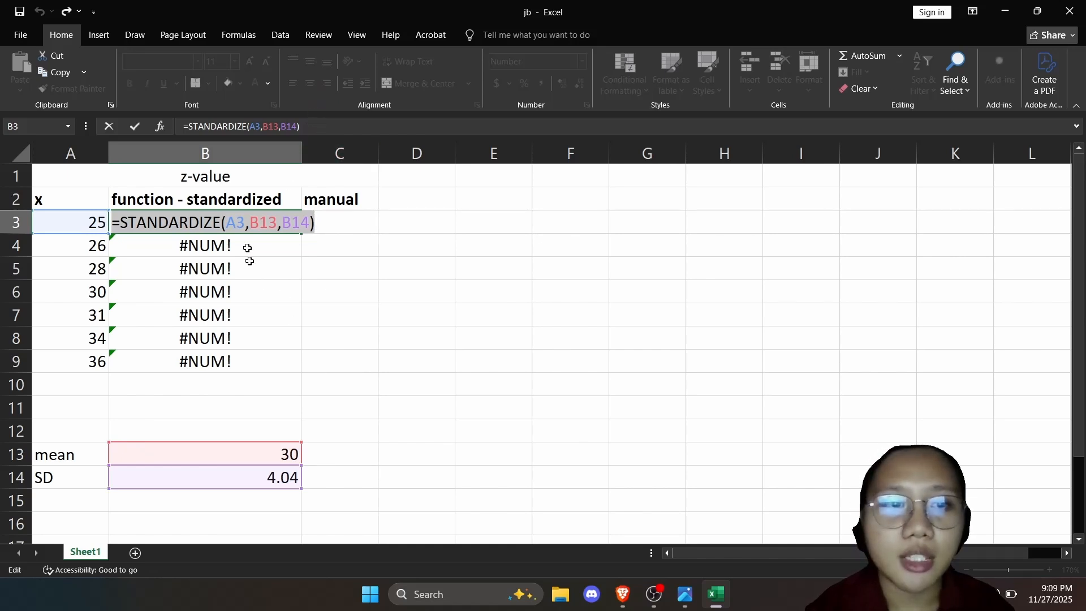
type("=")
left_click(372, 256)
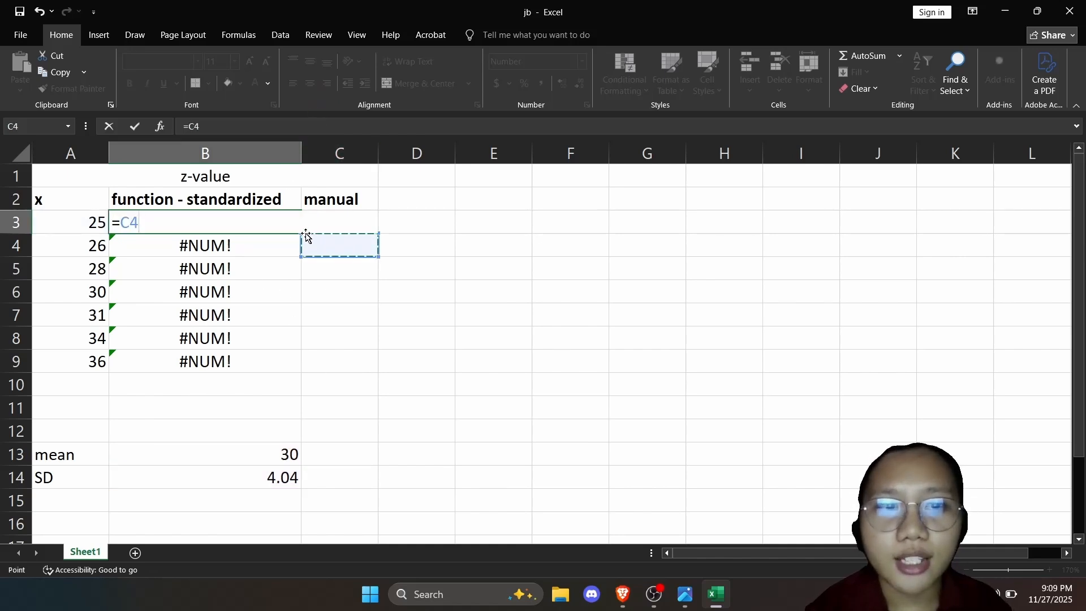
key("ctrl+z")
left_click(361, 129)
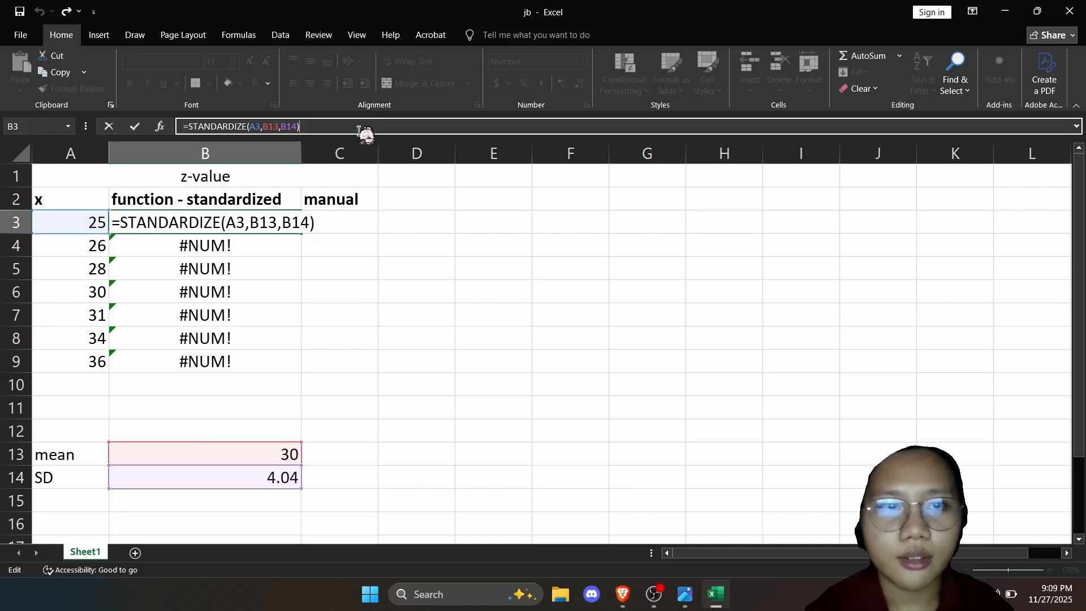
left_click(328, 277)
left_click(274, 237)
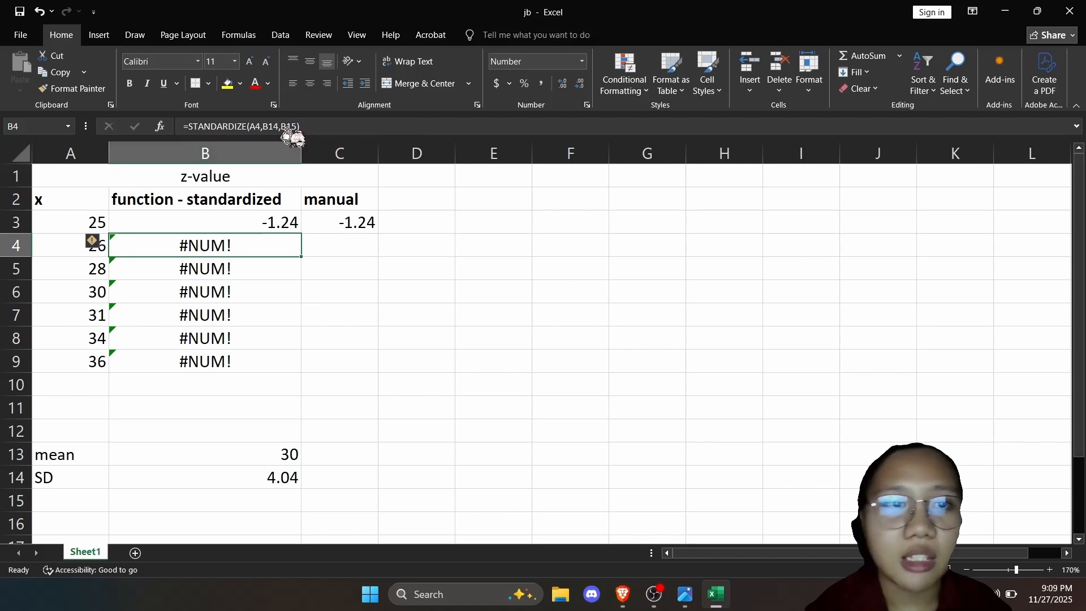
Examine which cells the copied STANDARDIZE formula in B4 references for the mean and standard deviation.
double_click(248, 244)
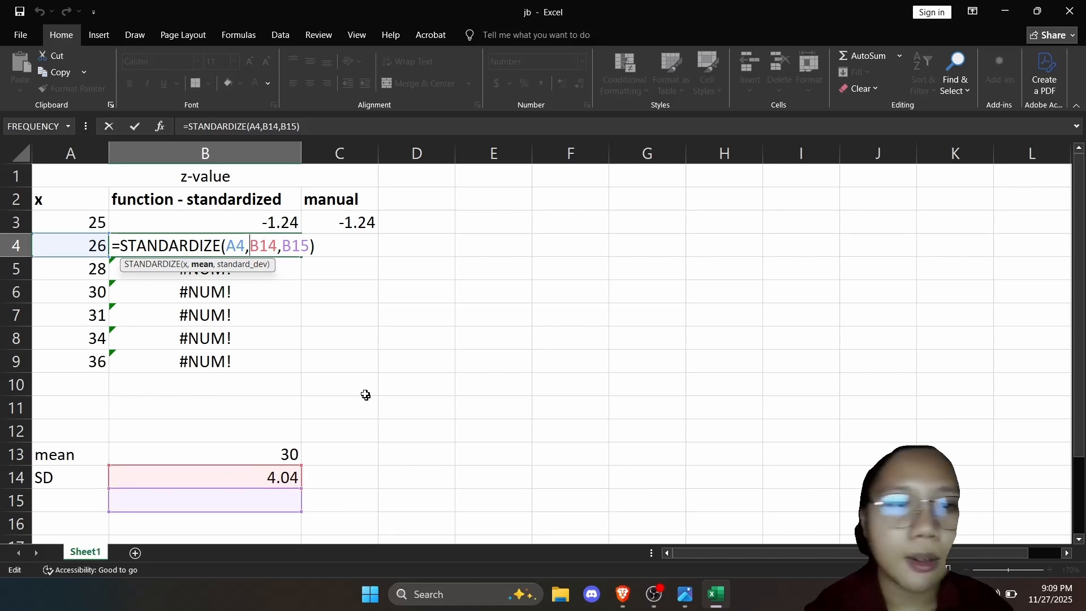
left_click(286, 226)
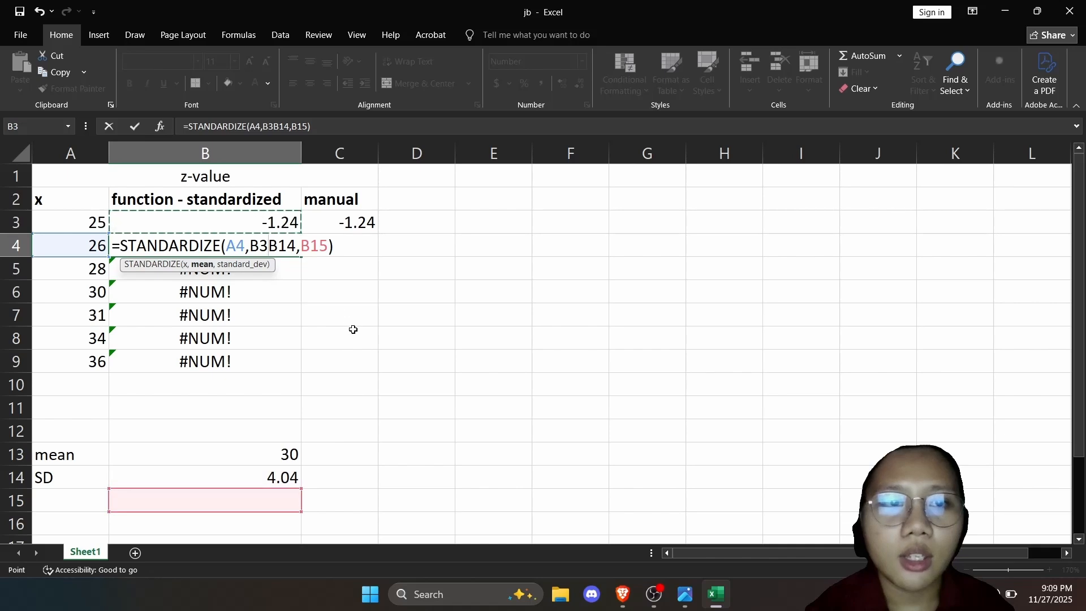
left_click(374, 129)
key("BackSpace")
key("BackSpace")
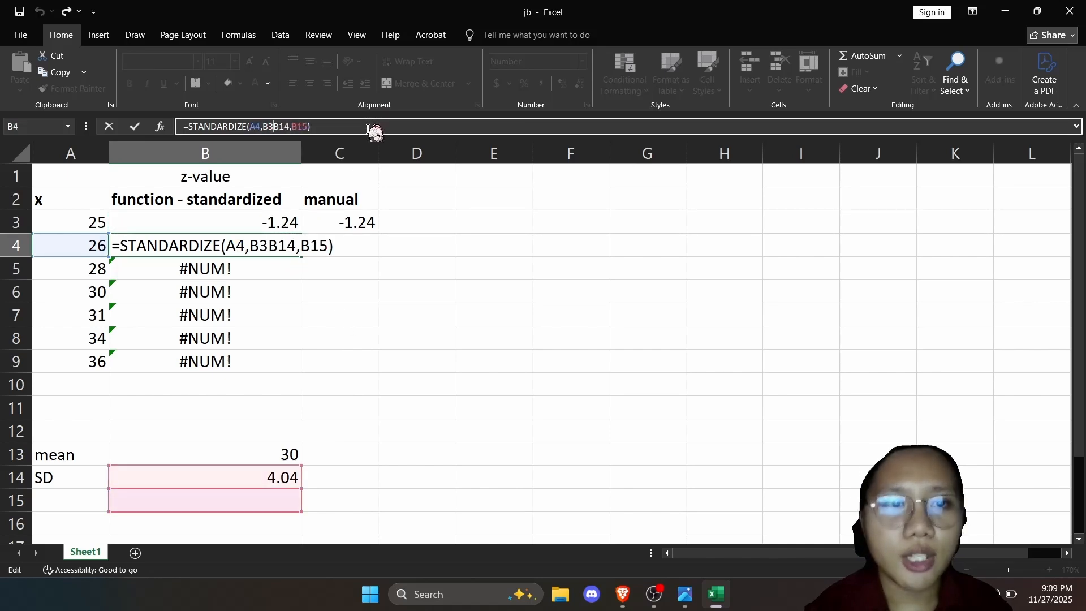
left_click(374, 274)
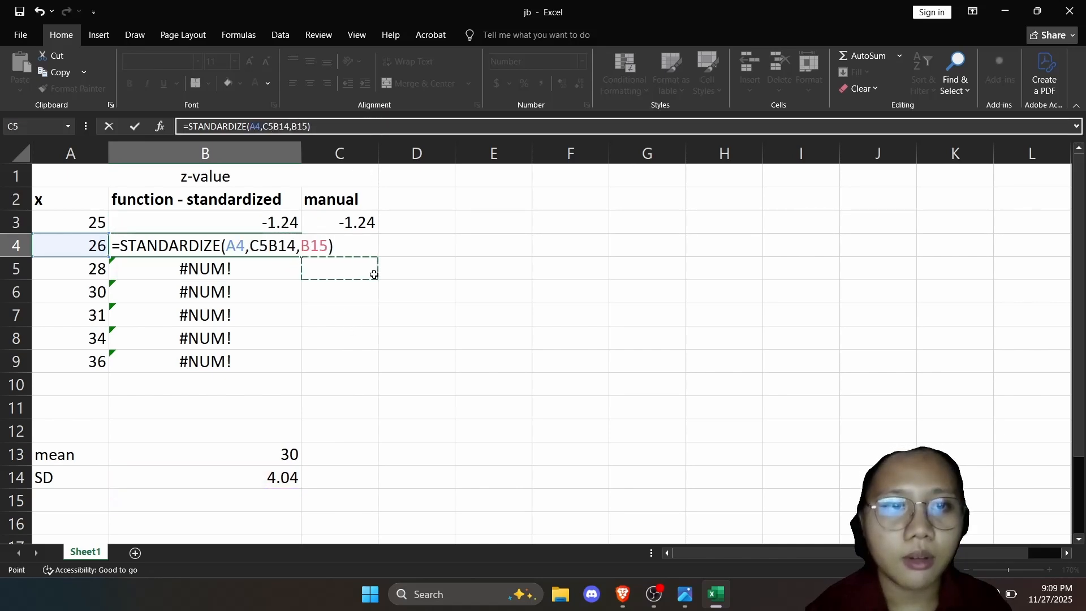
key("BackSpace")
key("BackSpace")
key("Return")
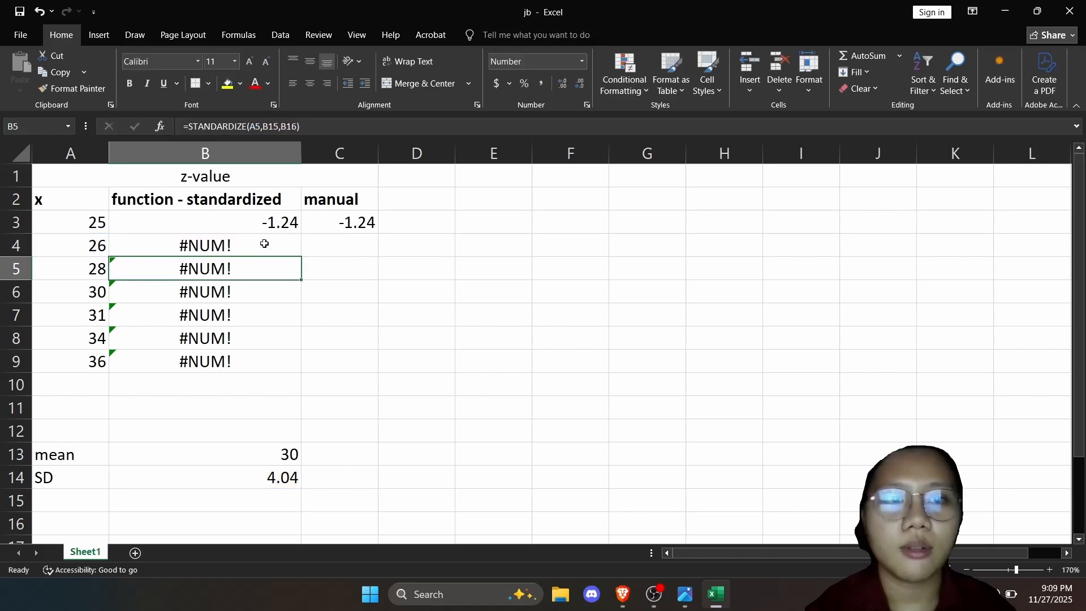
Undo the fill of the STANDARDIZE formula in B4:B9.
left_click(272, 223)
key("ctrl+z")
key("ctrl+z")
key("ctrl+z")
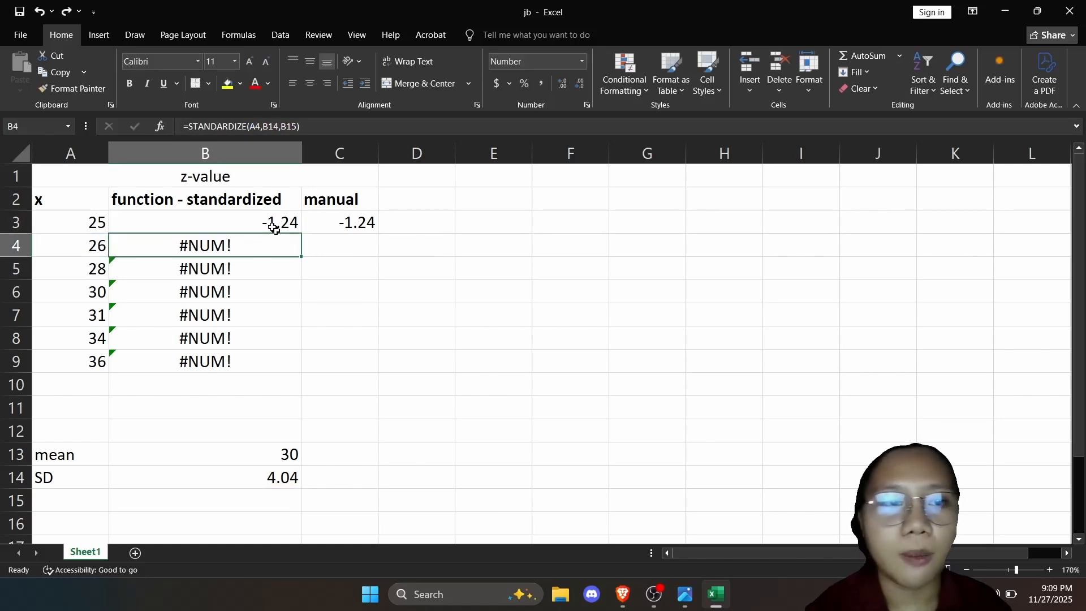
Make the mean and SD references absolute in B3 as =STANDARDIZE(A3,$B$13,$B$14) and fill the formula down through B9.
double_click(271, 225)
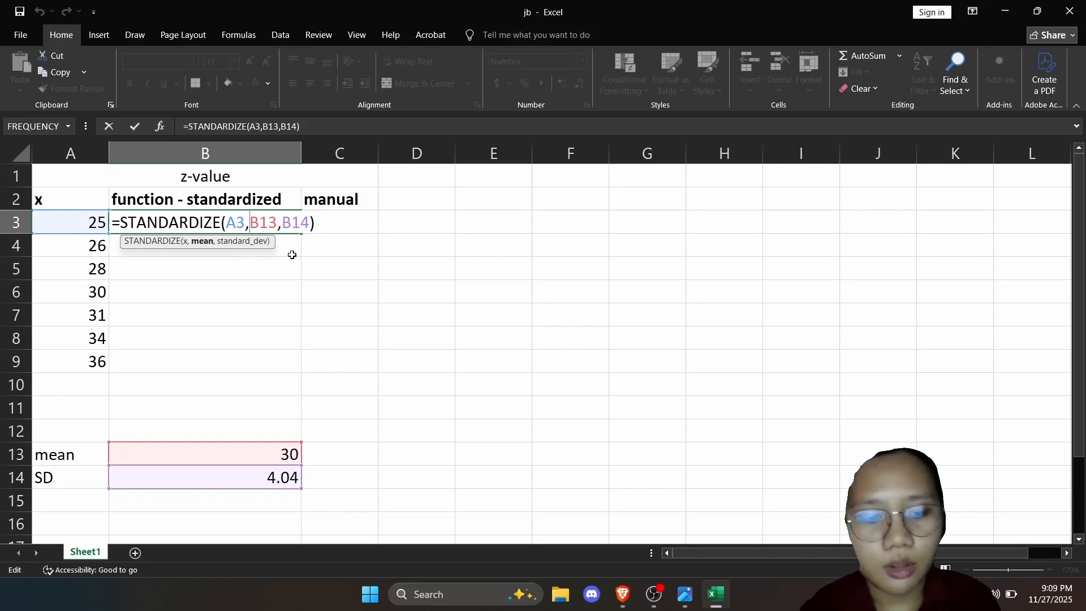
type("$")
key("Right")
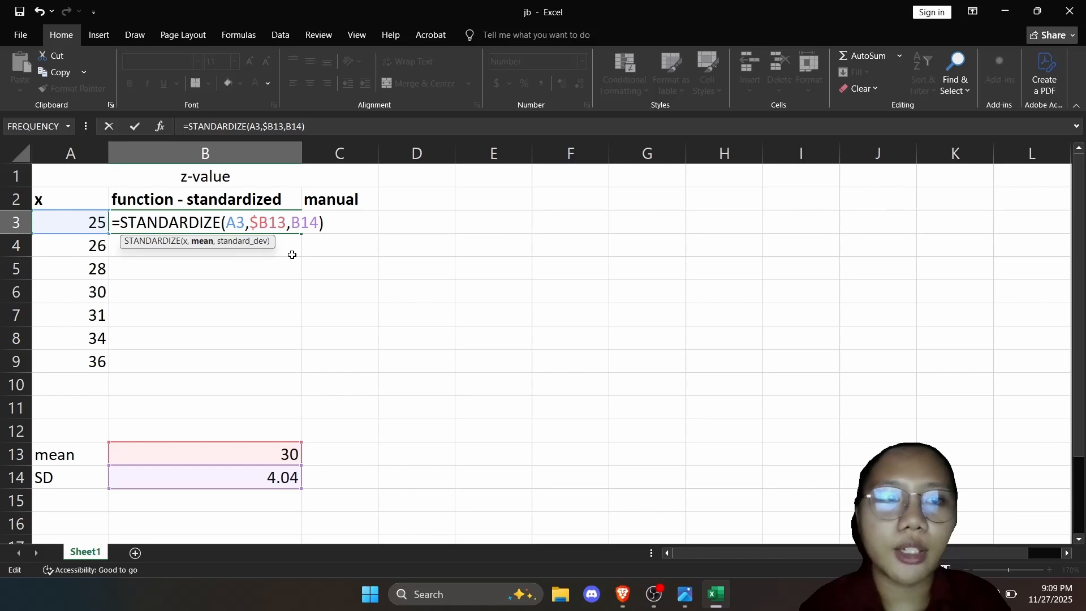
type("$")
key("Right")
key("Right")
key("Right")
type("$B")
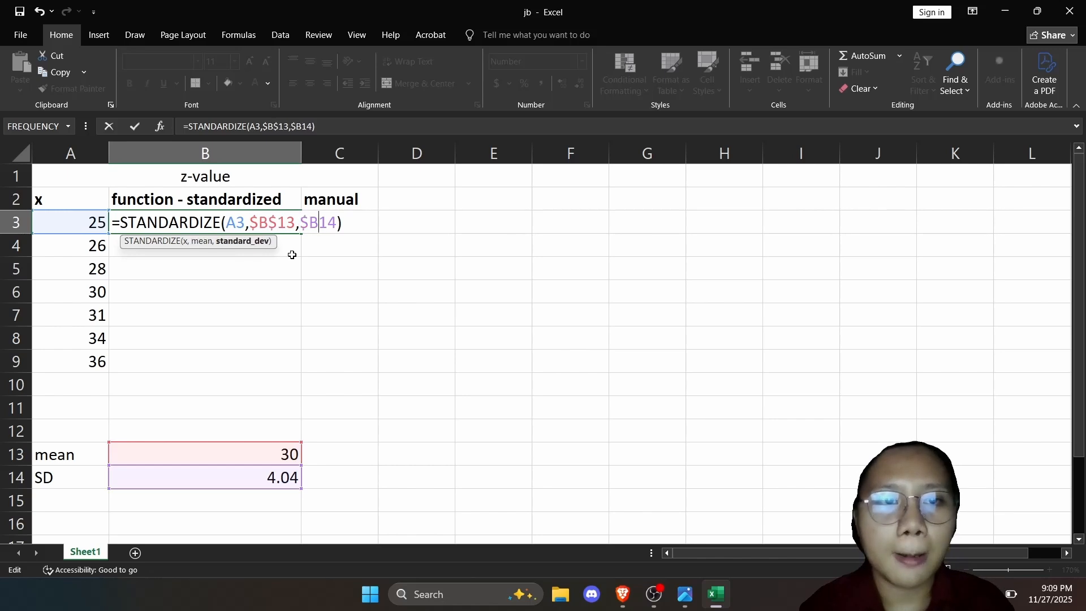
type("$")
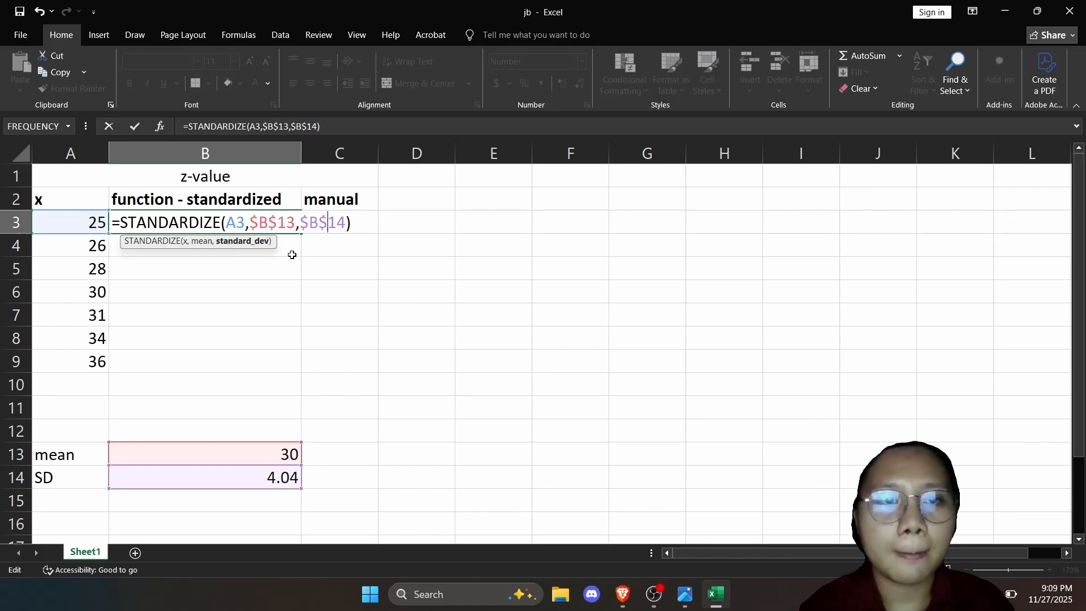
left_click(373, 224)
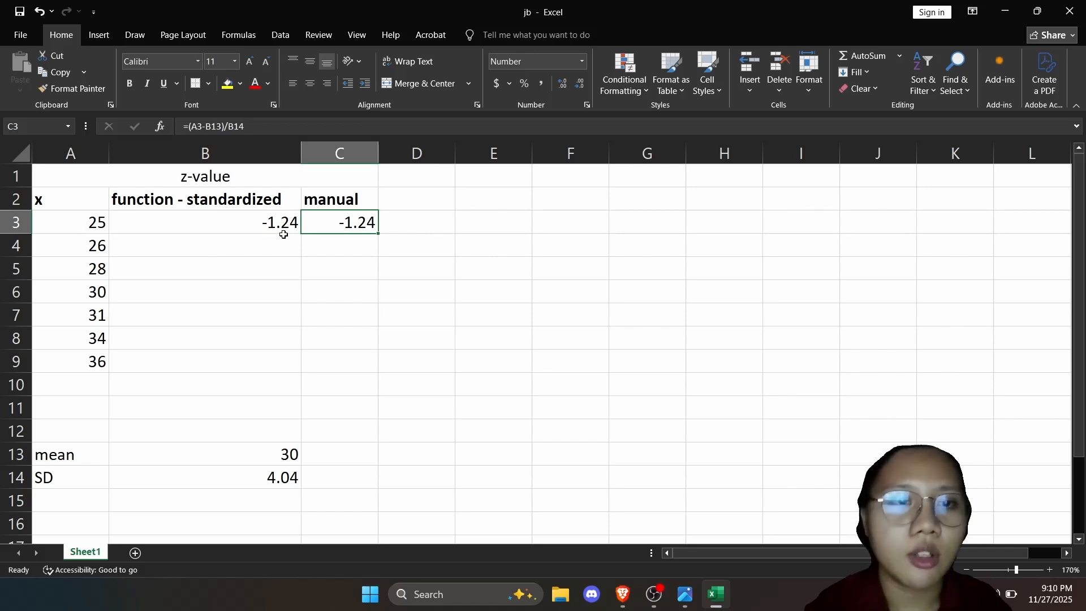
left_click(291, 224)
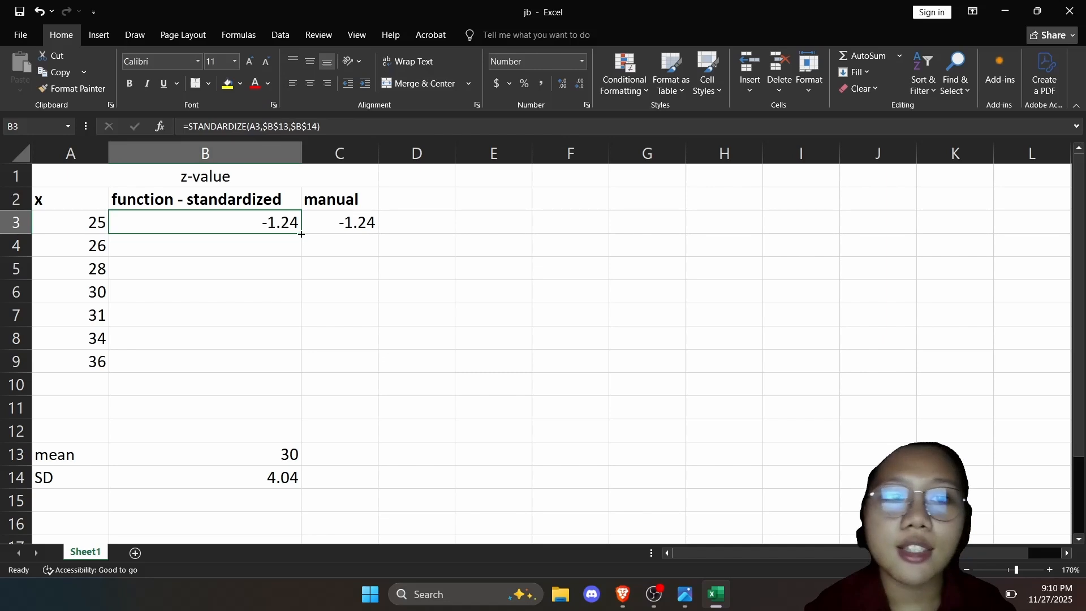
left_click_drag(303, 233, 280, 375)
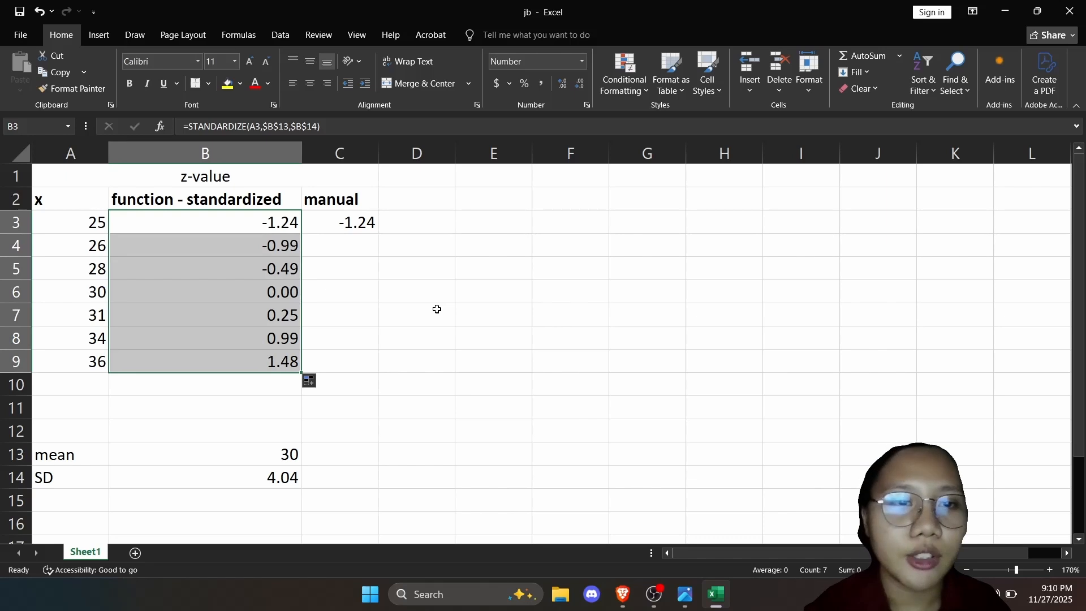
Change the manual z-value formula in C3 to =(A3-$B$13)/$B$14 and fill it down through C9.
left_click(354, 219)
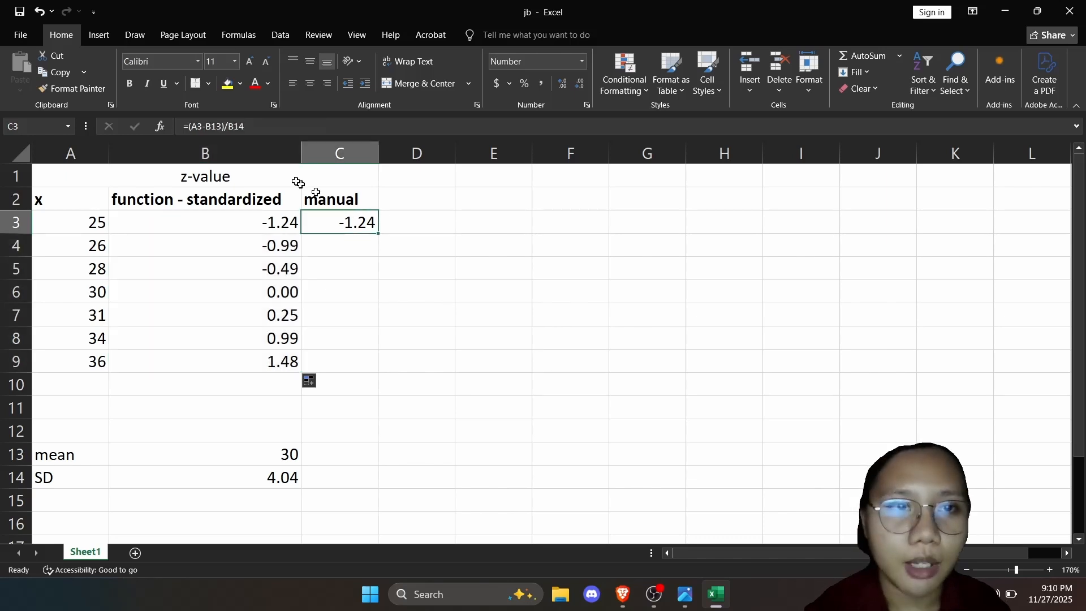
double_click(343, 222)
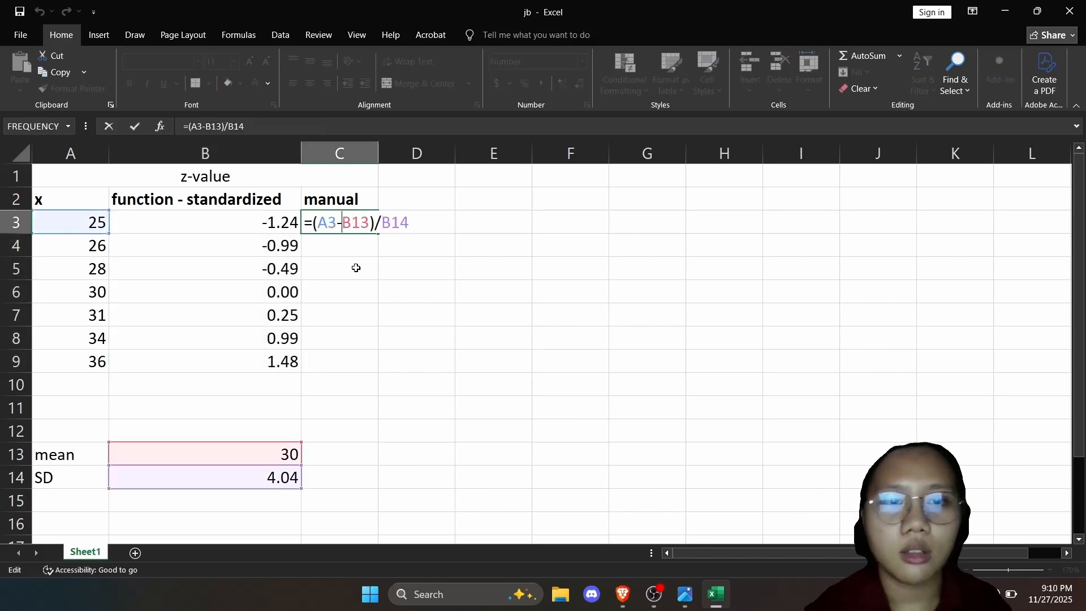
type("$")
key("Right")
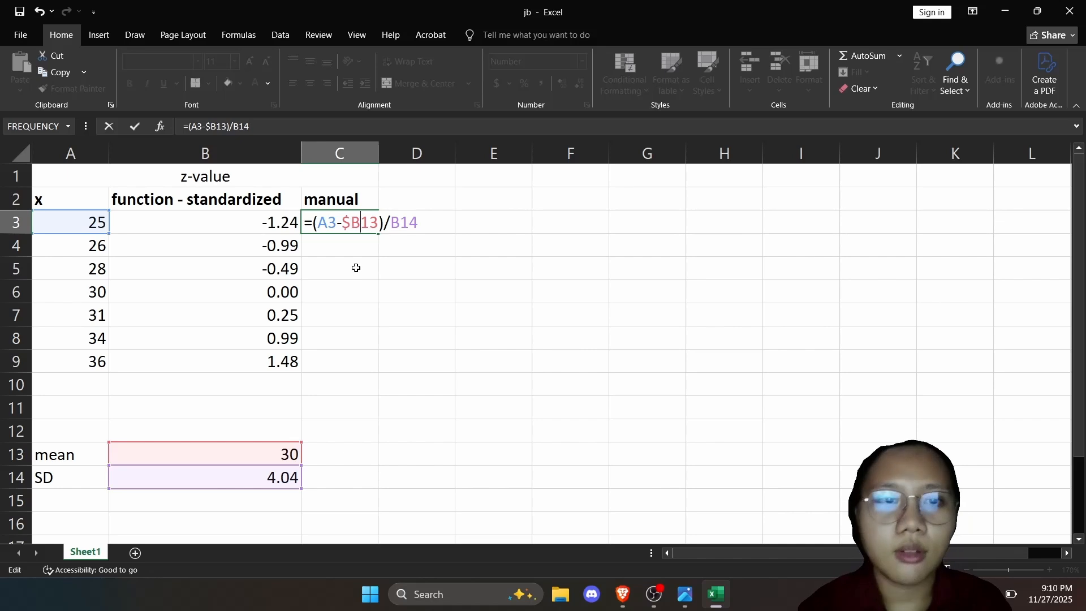
type("$")
key("Right")
key("Right")
key("Right")
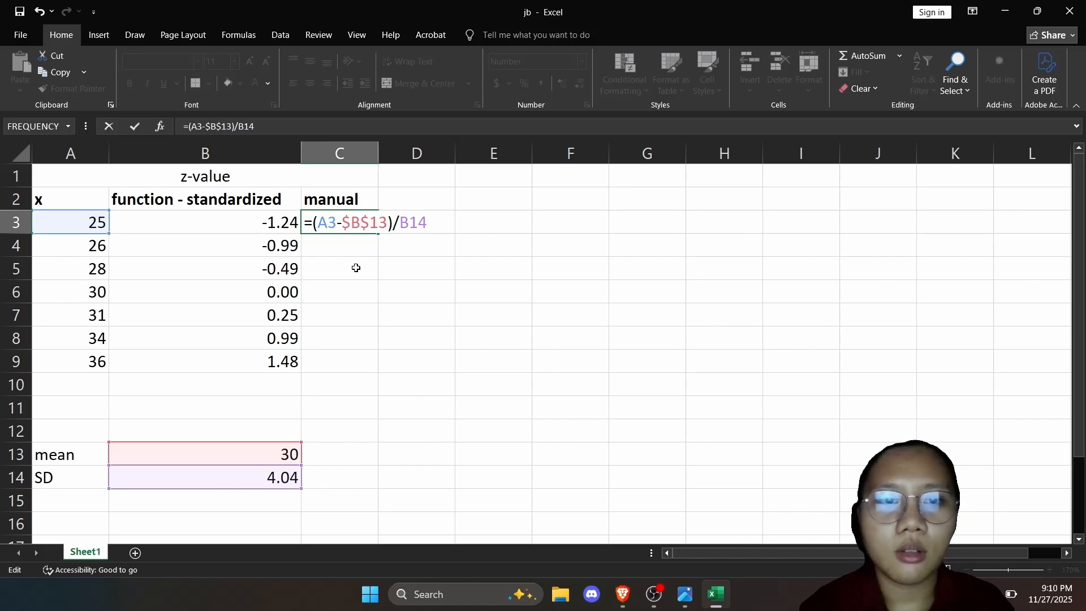
type("$")
key("Right")
type("$")
key("Return")
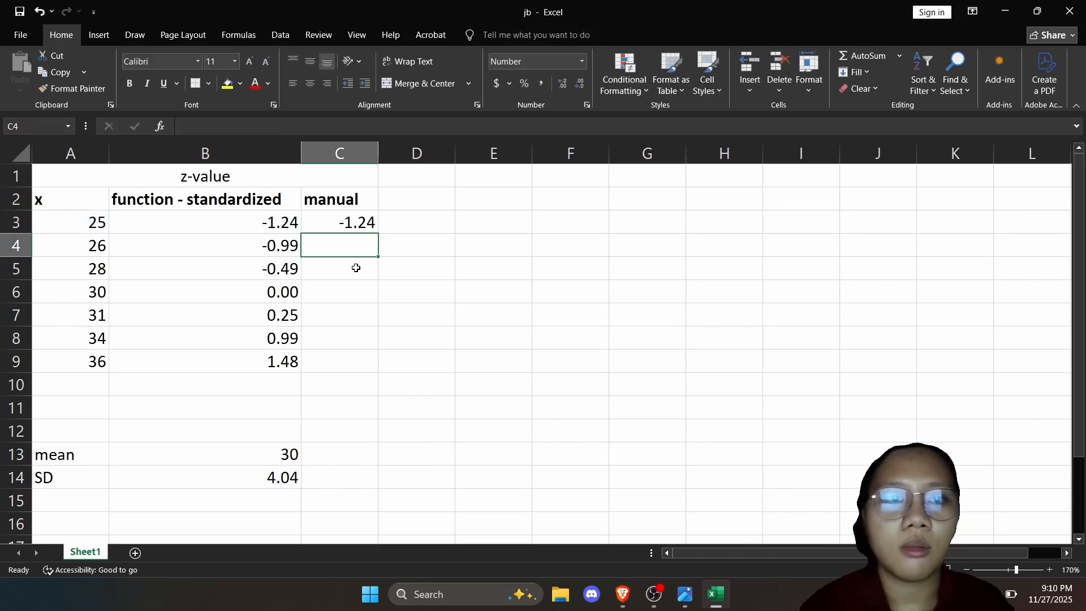
left_click(368, 223)
left_click_drag(378, 233, 378, 379)
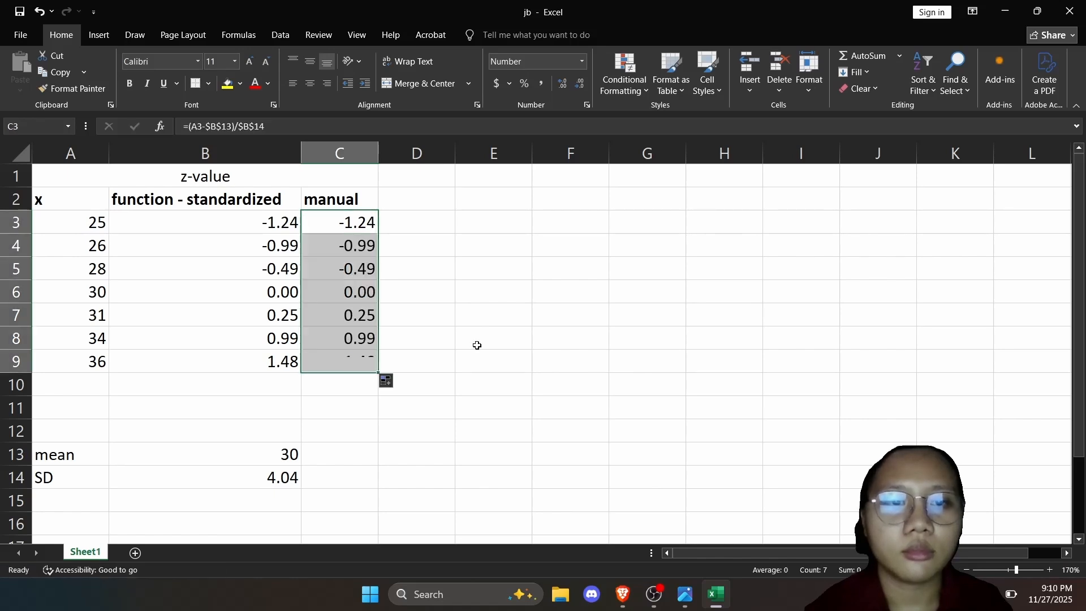